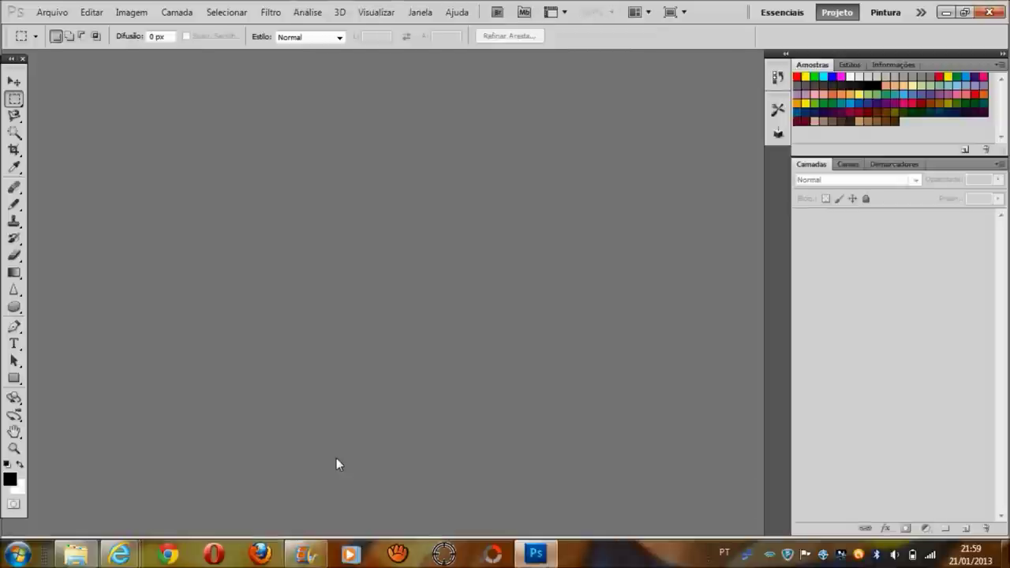
- Create a new landscape RGB document in pixels with a white background
left_click(693, 338)
key("ctrl+n")
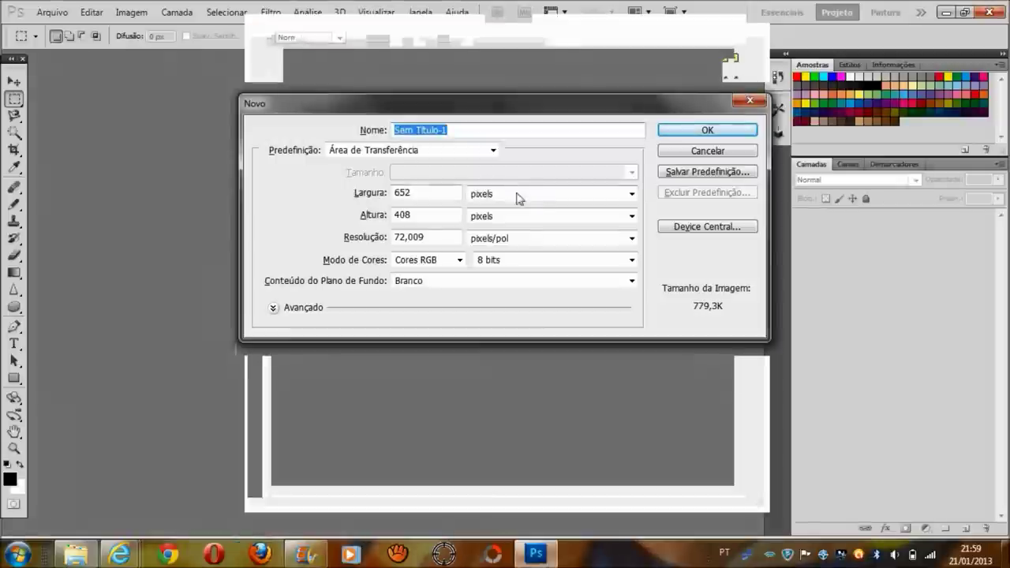
double_click(452, 193)
key("BackSpace")
type("1768")
key("Return")
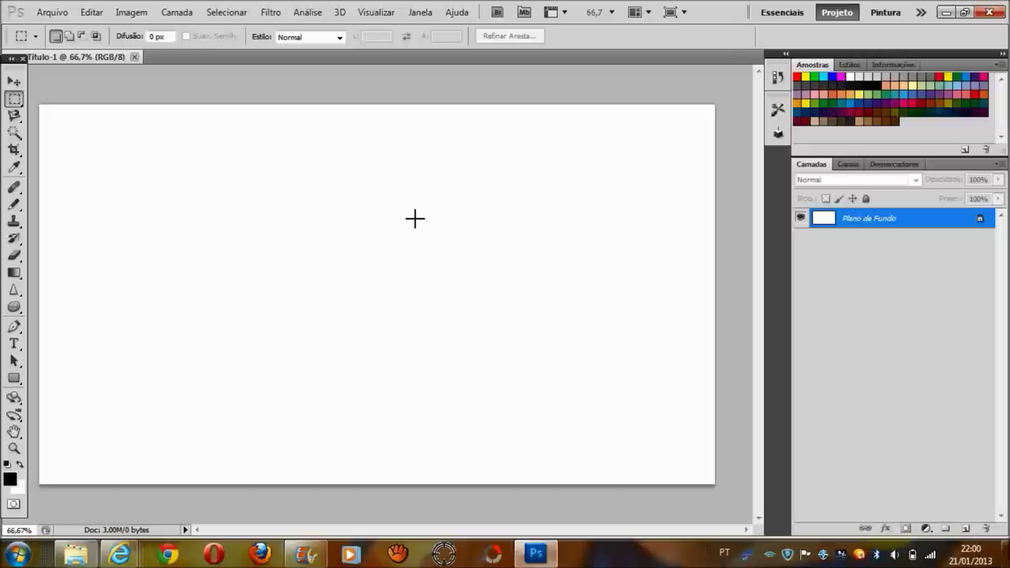
- Open the image fractal_2_by_mel0dic-d3djsk5.jpg
left_click(14, 82)
key("ctrl+o")
scroll(731, 113, "down", 2)
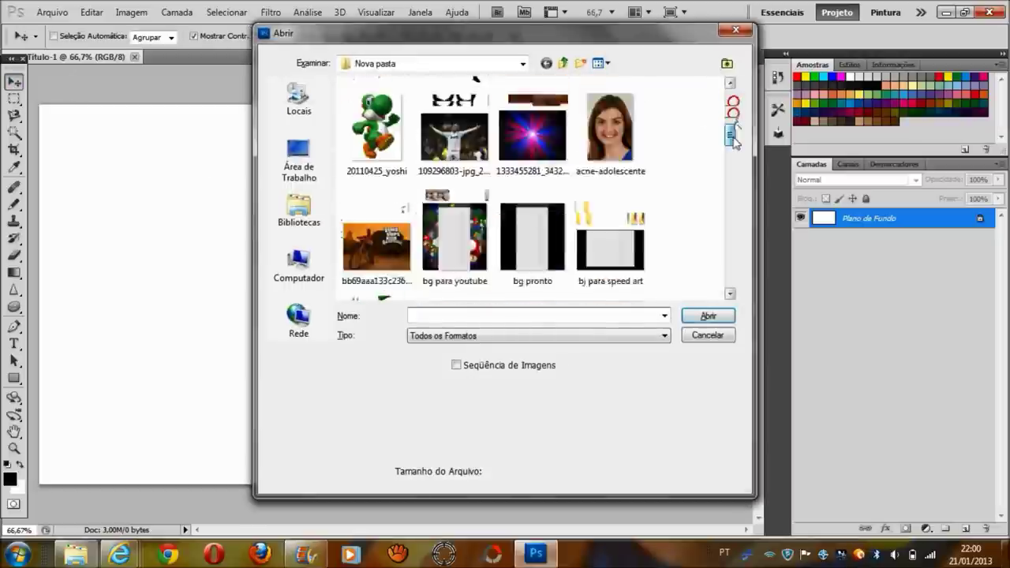
left_click_drag(733, 115, 730, 177)
double_click(535, 157)
- Fill the blank document with a linear gradient running from yellow-green at its right side to white at its left side
left_click(102, 57)
left_click(15, 273)
left_click(8, 483)
left_click_drag(740, 414, 740, 382)
mouse_move(605, 293)
left_mouse_down()
mouse_move(670, 261)
mouse_move(272, 270)
mouse_move(104, 258)
left_mouse_up()
left_click(891, 218)
left_click_drag(712, 261, 95, 244)
left_click_drag(584, 289, 221, 291)
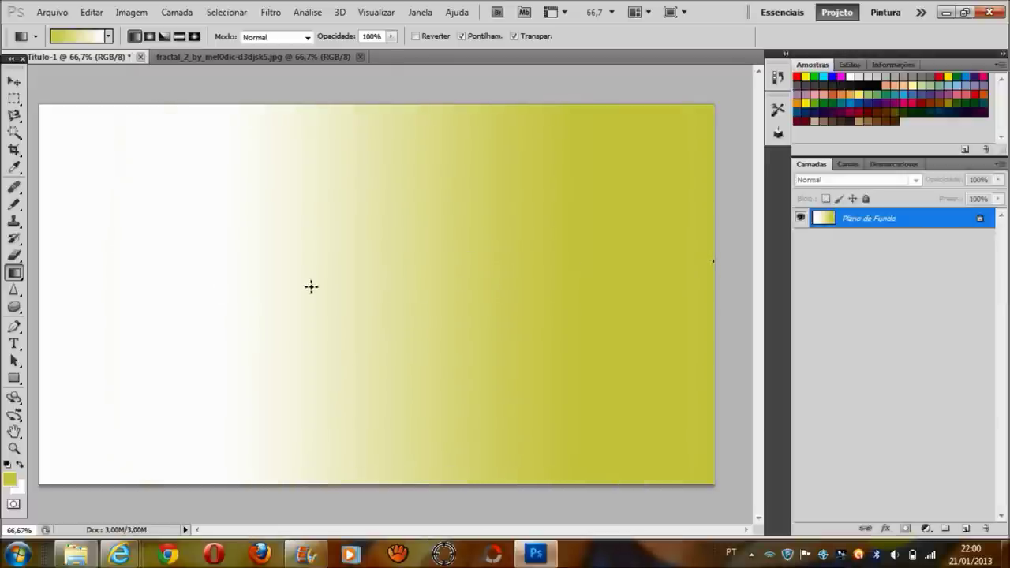
left_click_drag(568, 294, 137, 293)
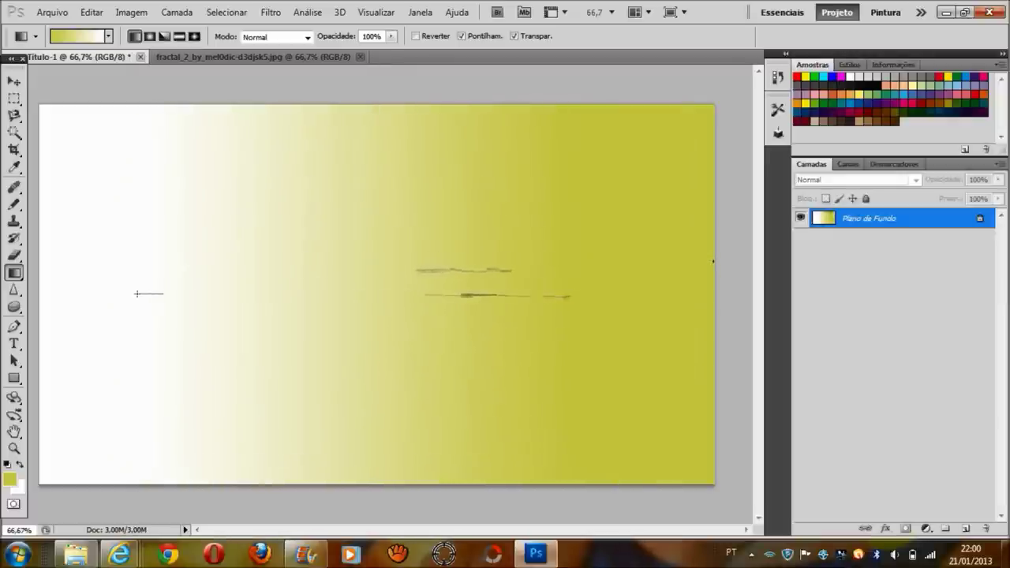
- Copy the fractal image into the gradient document and stretch it to cover the whole canvas
left_click(223, 56)
left_click(14, 82)
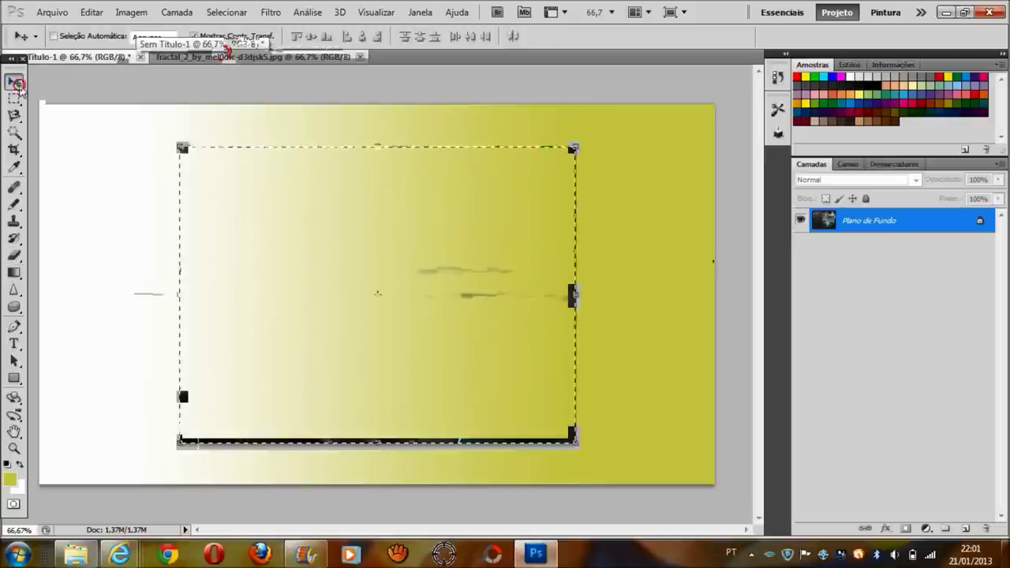
left_click(77, 58)
key("ctrl+v")
left_click_drag(577, 147, 716, 105)
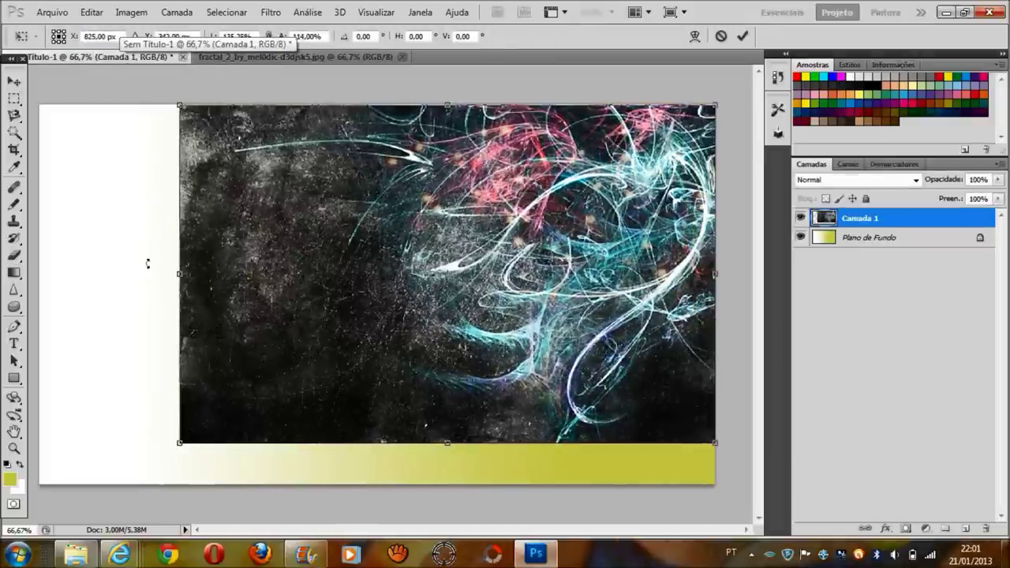
left_click_drag(180, 275, 30, 279)
left_click_drag(377, 443, 377, 458)
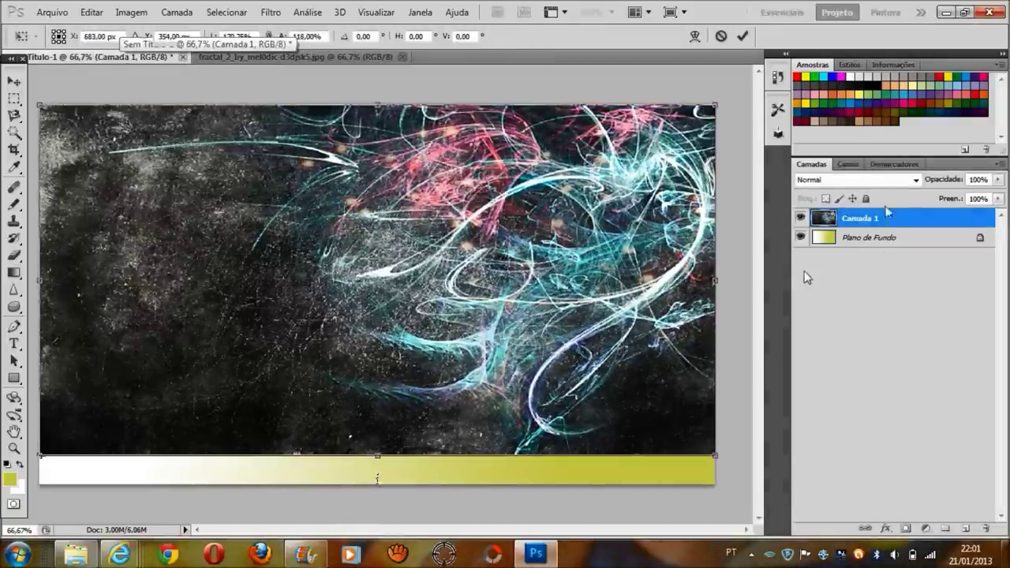
- Set the fractal layer's blend mode to Luminosidade and apply its transformation
left_click(917, 180)
left_click(821, 561)
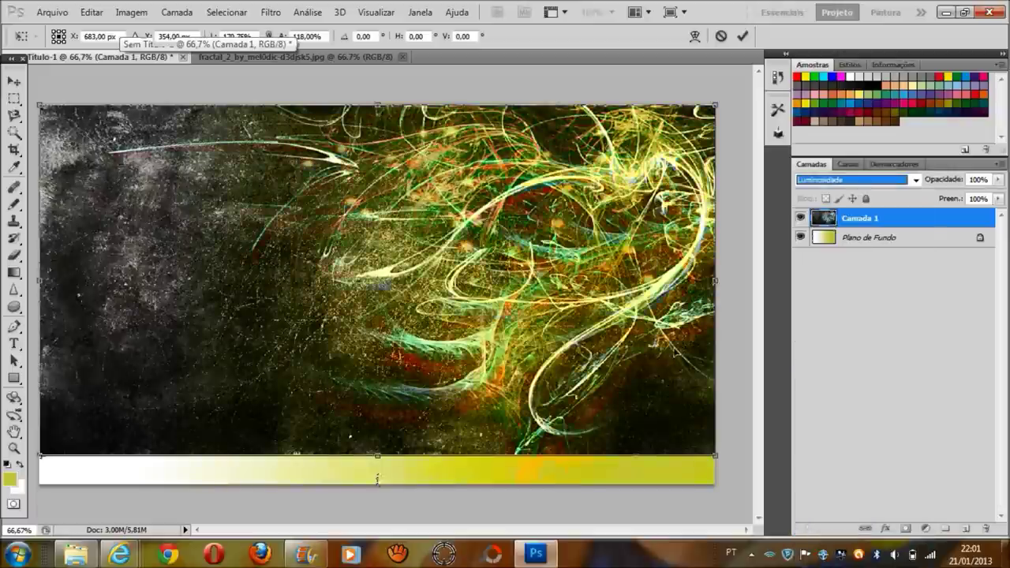
key("v")
key("Return")
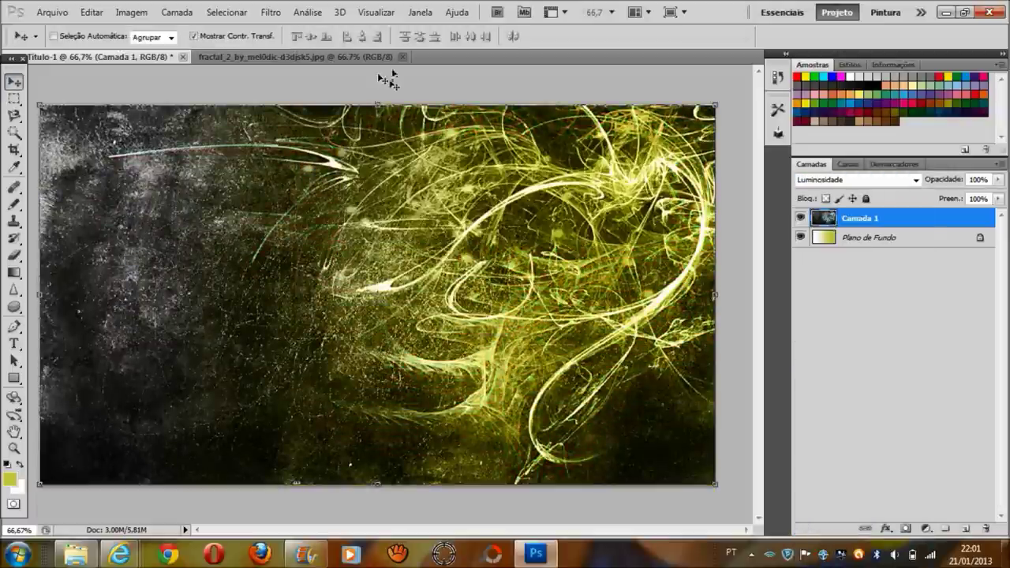
- Open the Cristiano Ronaldo goal-celebration photo and copy it into the composition as a new layer
key("ctrl+o")
left_click_drag(730, 109, 734, 164)
double_click(610, 170)
key("ctrl+a")
left_click(67, 62)
key("ctrl+v")
- Enlarge the pasted Ronaldo photo so it covers most of the canvas height, leaving the fractal uncovered at its right
left_click_drag(451, 227, 533, 127)
left_click_drag(419, 362, 419, 425)
left_click_drag(419, 465, 420, 448)
mouse_move(304, 287)
left_mouse_down()
mouse_move(66, 287)
mouse_move(118, 289)
left_mouse_up()
- Apply the transformation, trace Ronaldo with the Magnetic Lasso, invert the selection, delete the photo's background and deselect
left_click(15, 116)
key("Return")
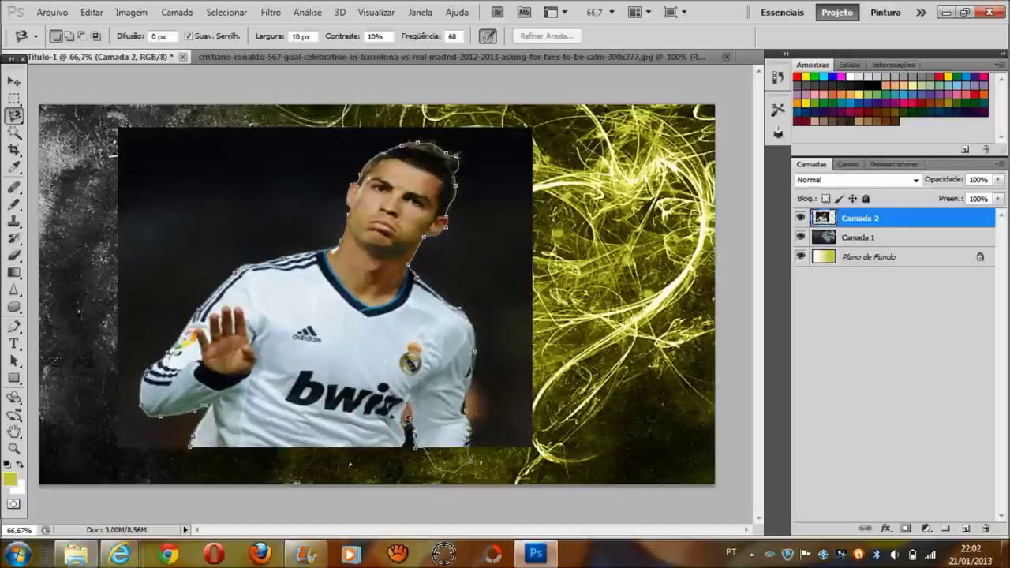
left_click(193, 447)
right_click(221, 57)
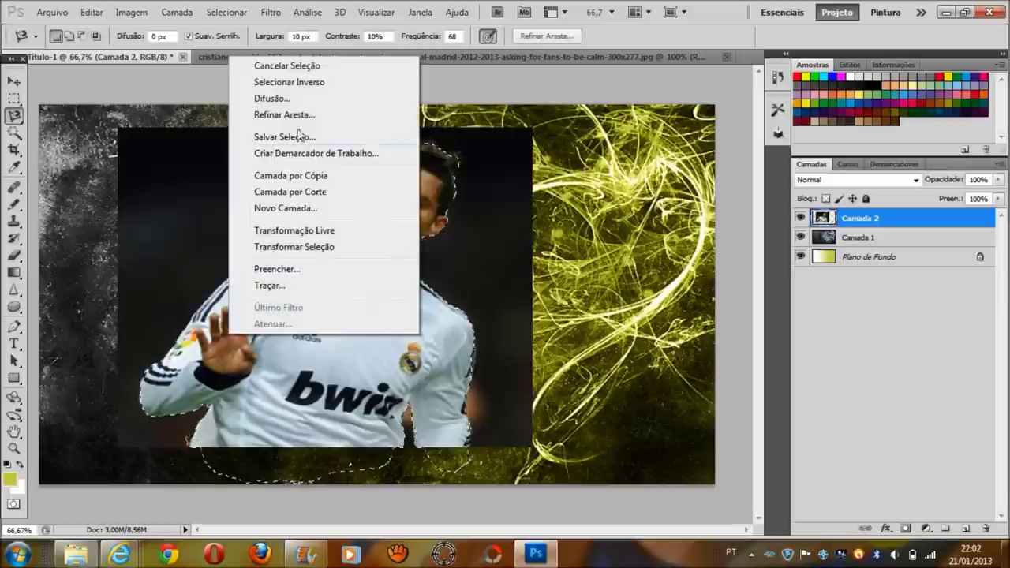
left_click(299, 85)
key("Delete")
key("Delete")
key("ctrl+d")
key("b")
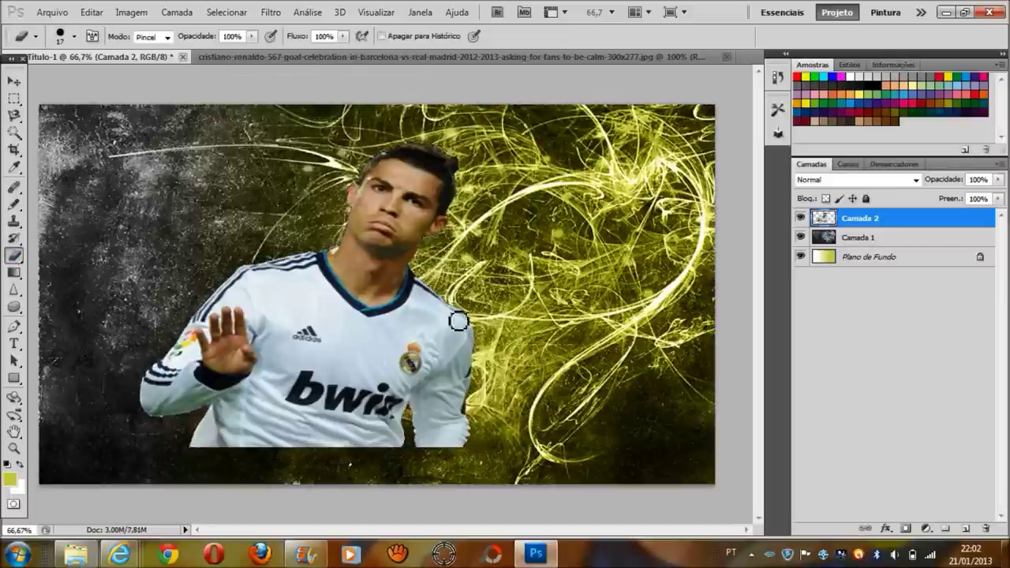
- Move the cut-out Ronaldo to the canvas's bottom edge and scale him up to nearly the full canvas height
left_click(14, 81)
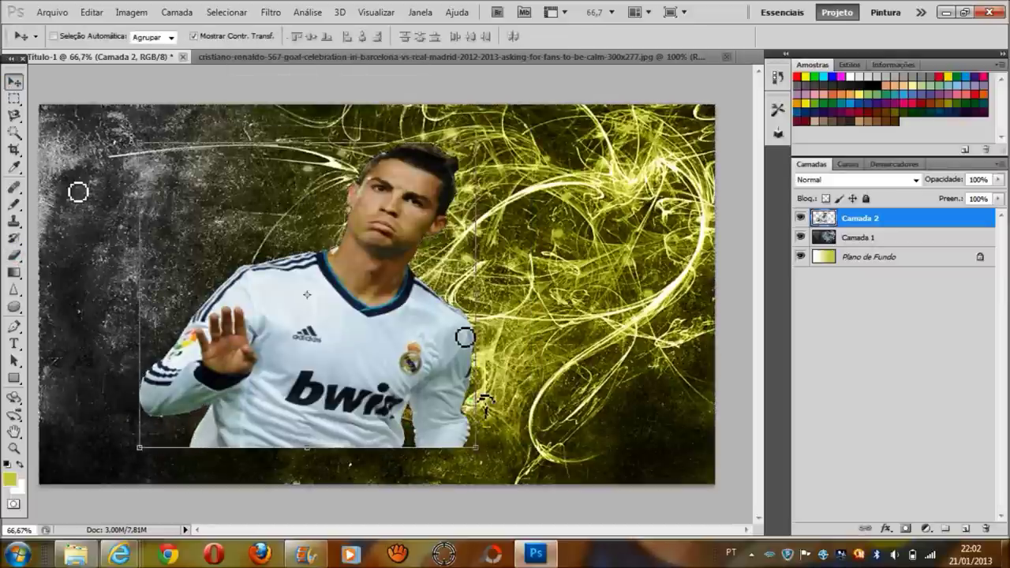
left_click_drag(139, 139, 179, 145)
left_click_drag(324, 296, 367, 332)
left_click_drag(219, 182, 183, 112)
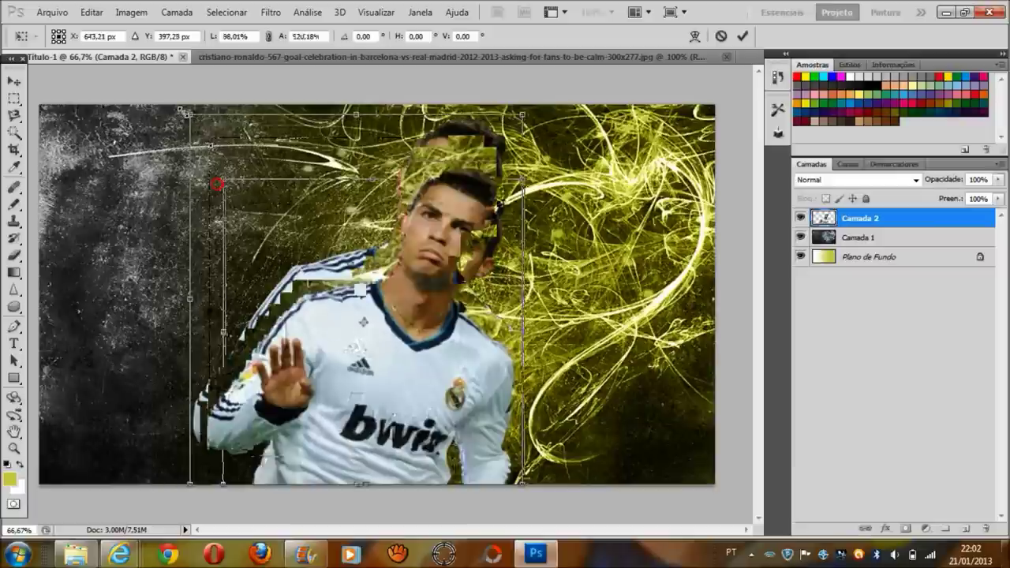
- Try Sobrepor and the following blend modes on the Ronaldo layer, ending on Normal
left_click(916, 180)
left_click(837, 377)
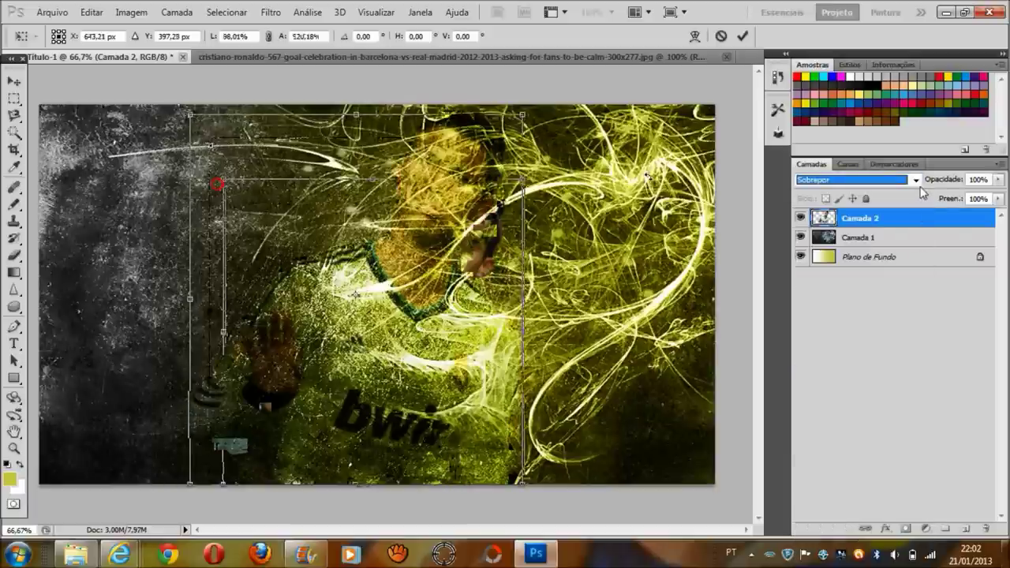
key("Down")
key("Down")
key("Down")
key("Down")
key("Down")
key("Down")
key("Down")
key("Down")
key("Down")
key("Down")
key("Down")
key("Down")
key("Down")
key("Down")
key("Down")
key("Down")
key("Down")
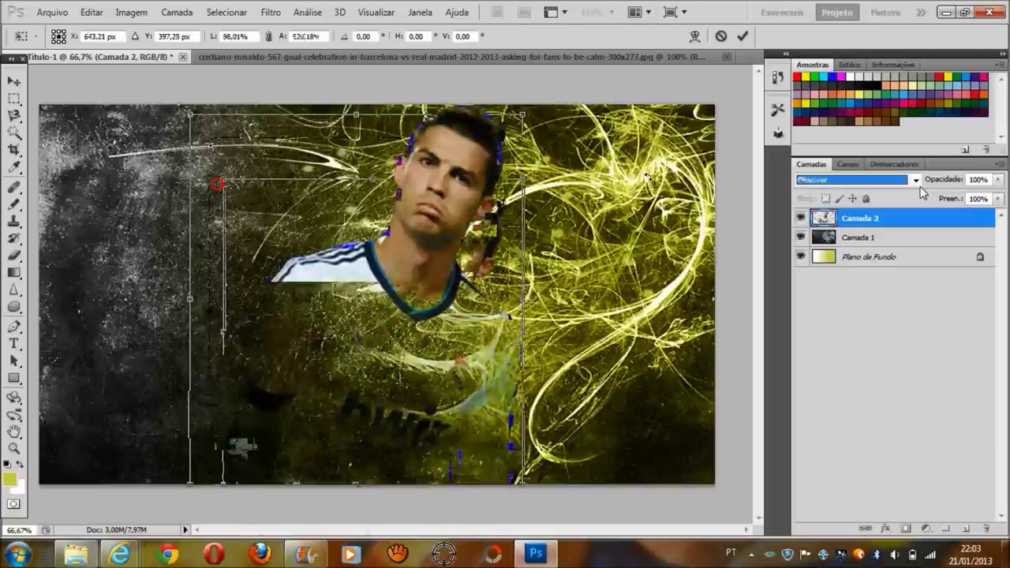
key("Up")
- Apply the Ronaldo layer's transformation, darken it with a Hue/Saturation lightness of -28, and set its fill to 87%
left_click(276, 12)
mouse_move(227, 12)
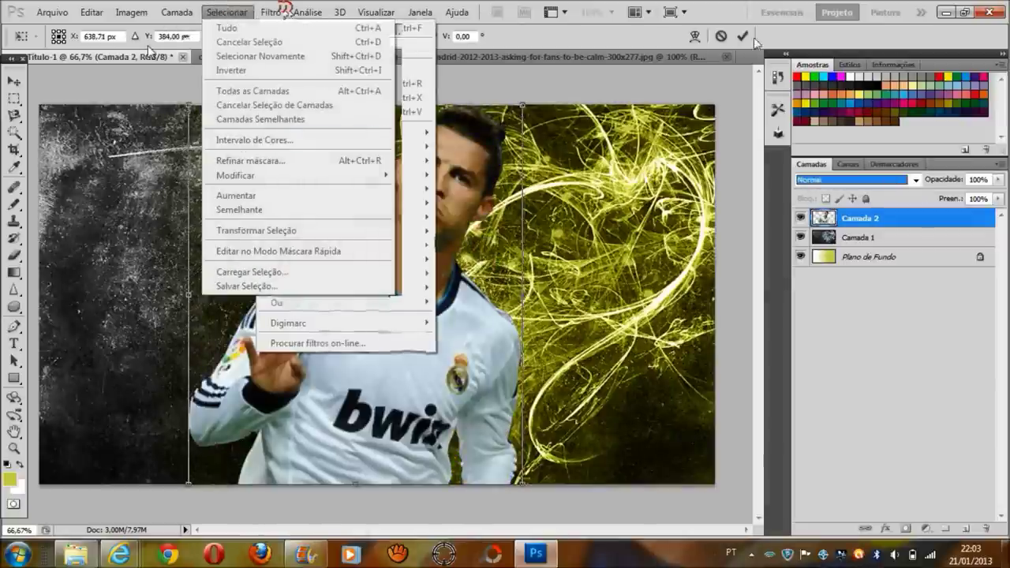
left_click(742, 37)
key("ctrl+u")
left_click_drag(470, 279, 449, 281)
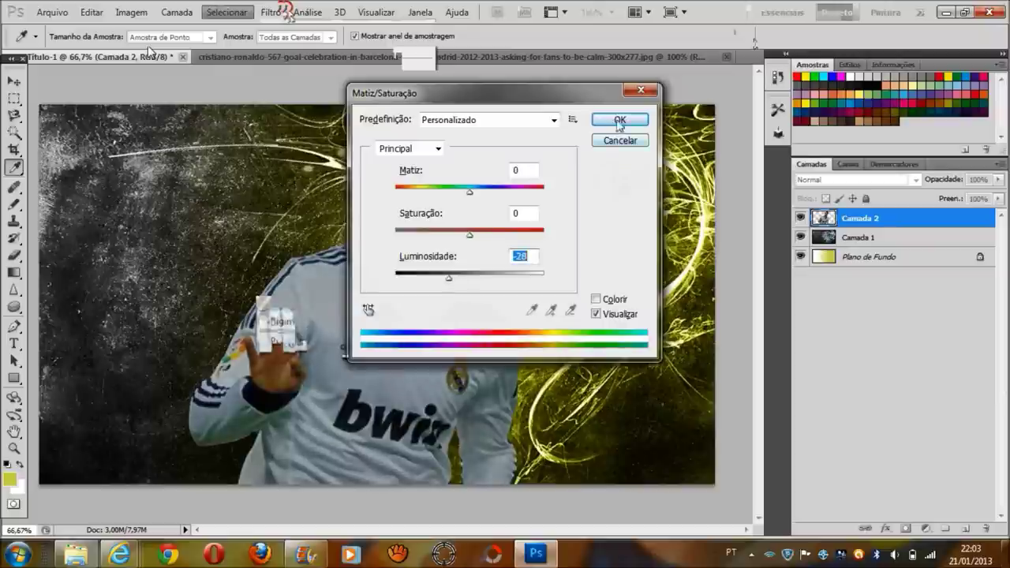
left_click(620, 120)
left_click_drag(999, 200, 986, 217)
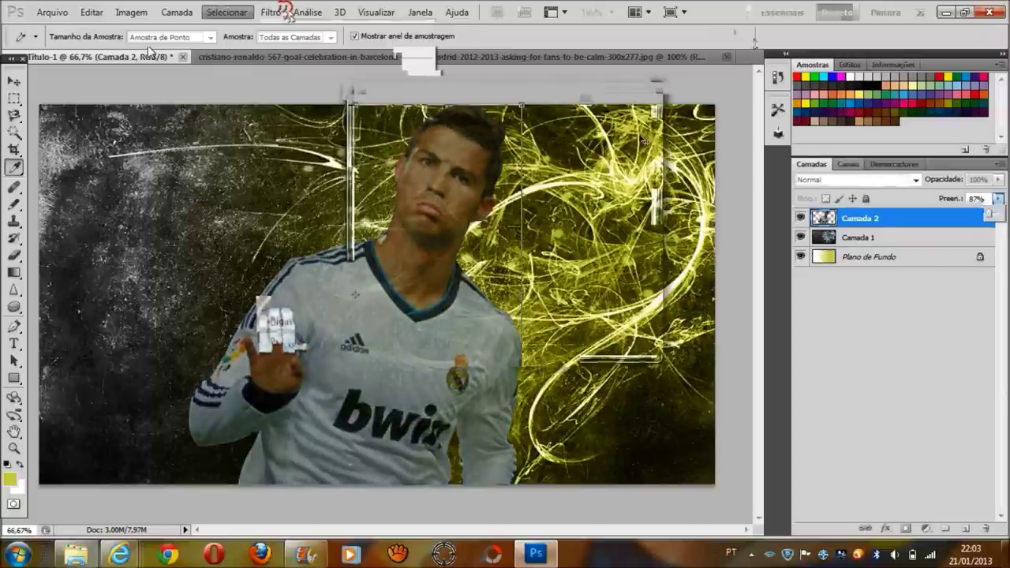
- Fine-tune the Ronaldo layer's lightness with two further Hue/Saturation adjustments
key("ctrl+u")
left_click_drag(474, 279, 483, 279)
left_click(600, 120)
key("v")
key("ctrl+u")
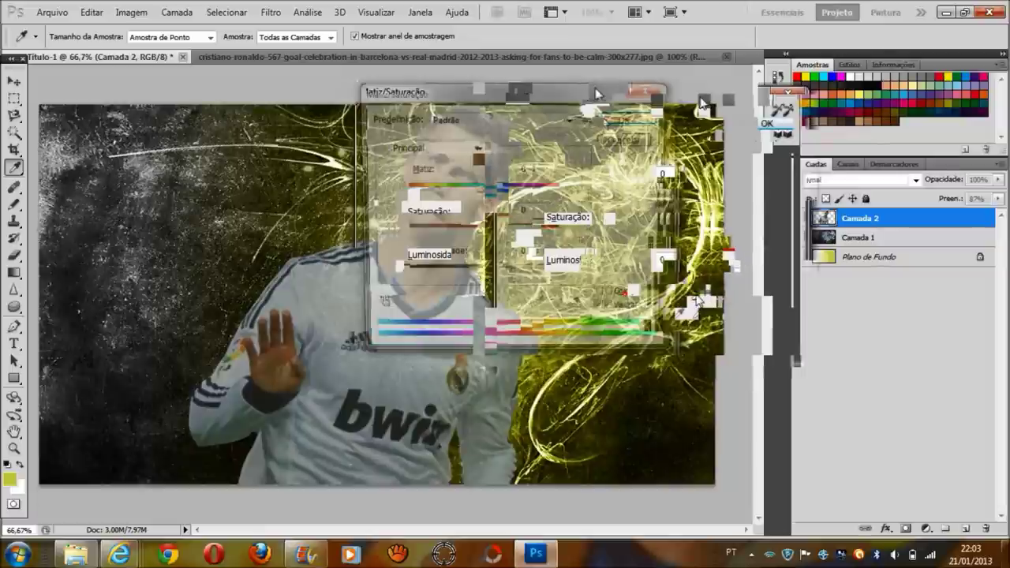
left_click_drag(697, 299, 685, 301)
left_click(853, 138)
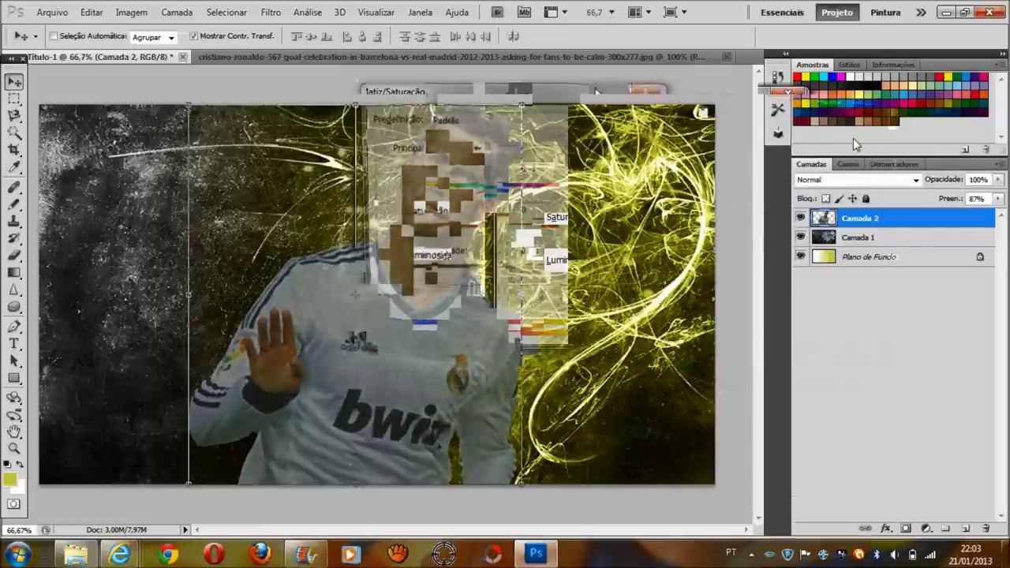
- Open real-madrid-cf-236-640x360.jpg, close the Ronaldo photo document, and paste the crest image into the composition
key("ctrl+o")
left_click_drag(731, 101, 739, 290)
scroll(737, 266, "up", 3)
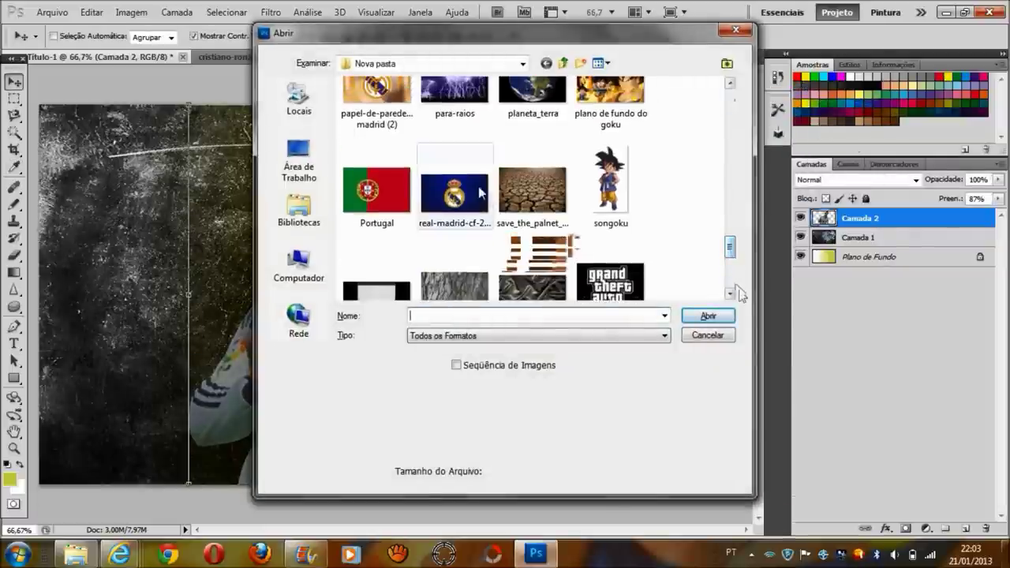
double_click(418, 184)
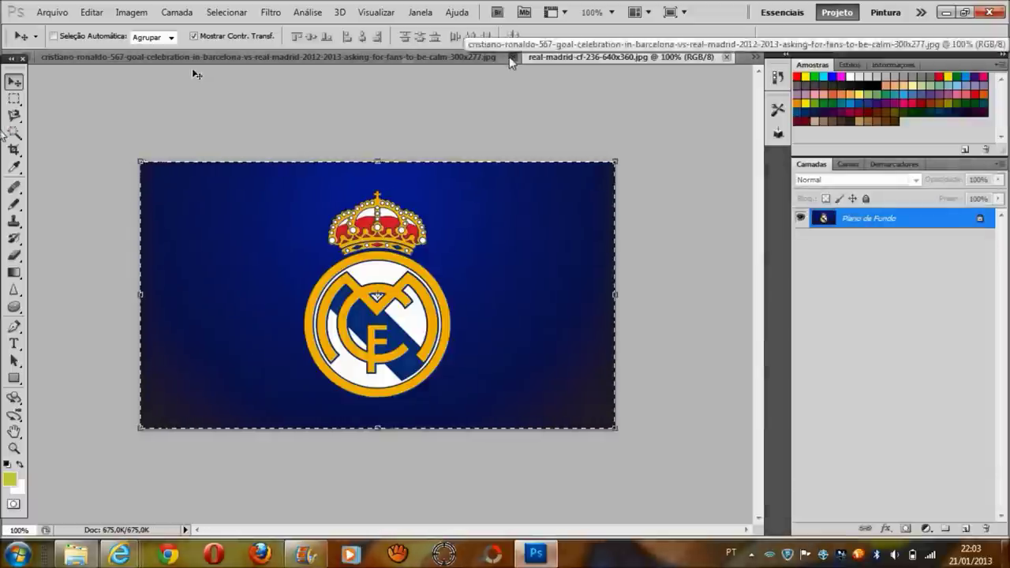
left_click(513, 57)
left_click(133, 60)
key("ctrl+v")
- Enlarge the pasted crest image and remove its blue background using the Magic Wand
mouse_move(527, 217)
left_mouse_down()
mouse_move(570, 153)
mouse_move(647, 128)
left_mouse_up()
left_click(14, 131)
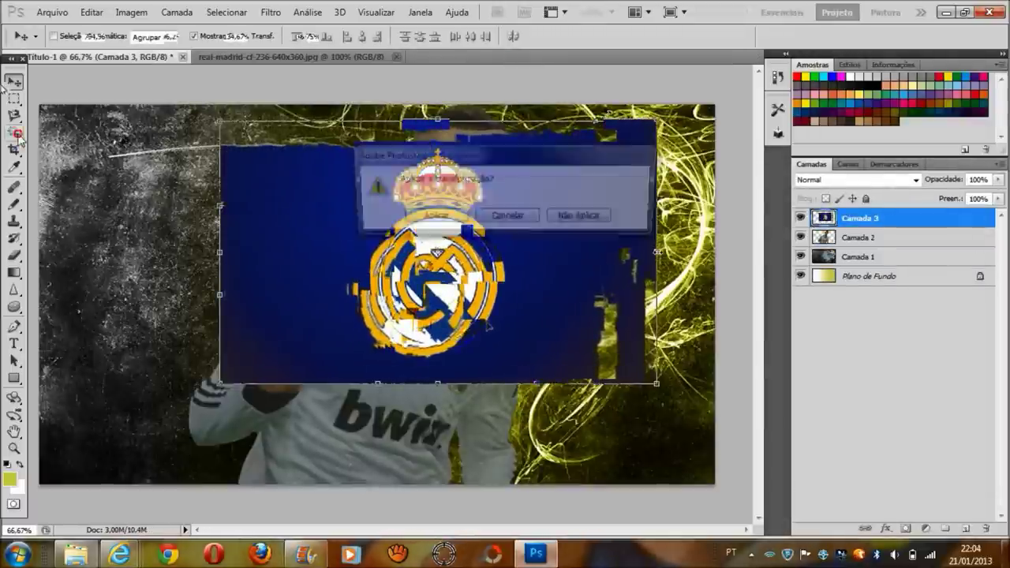
key("Return")
left_click(267, 198)
key("Delete")
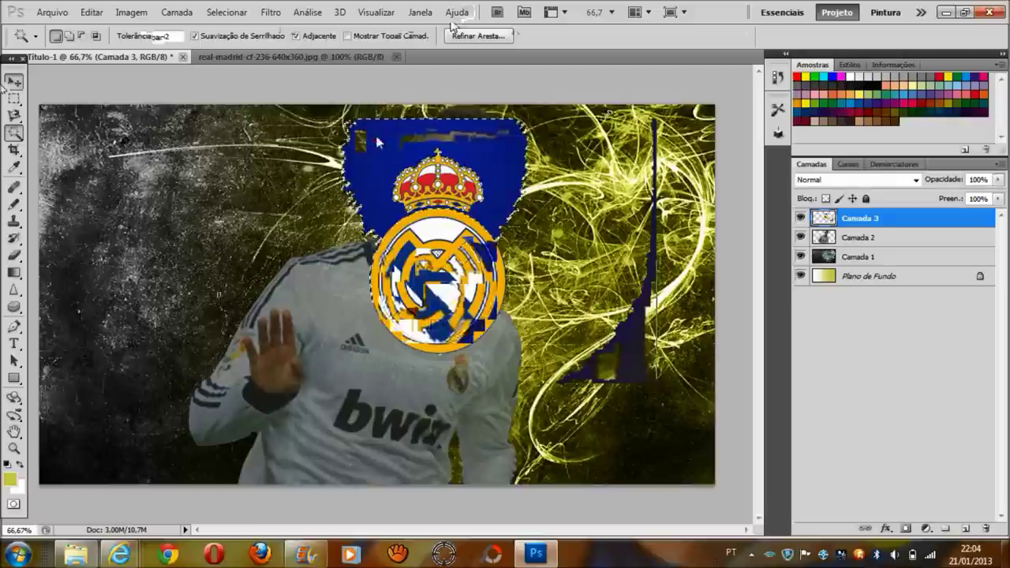
key("ctrl+d")
- Enlarge the crest, rotate it to about -18.98°, and place it on the canvas's upper left area
left_click(13, 81)
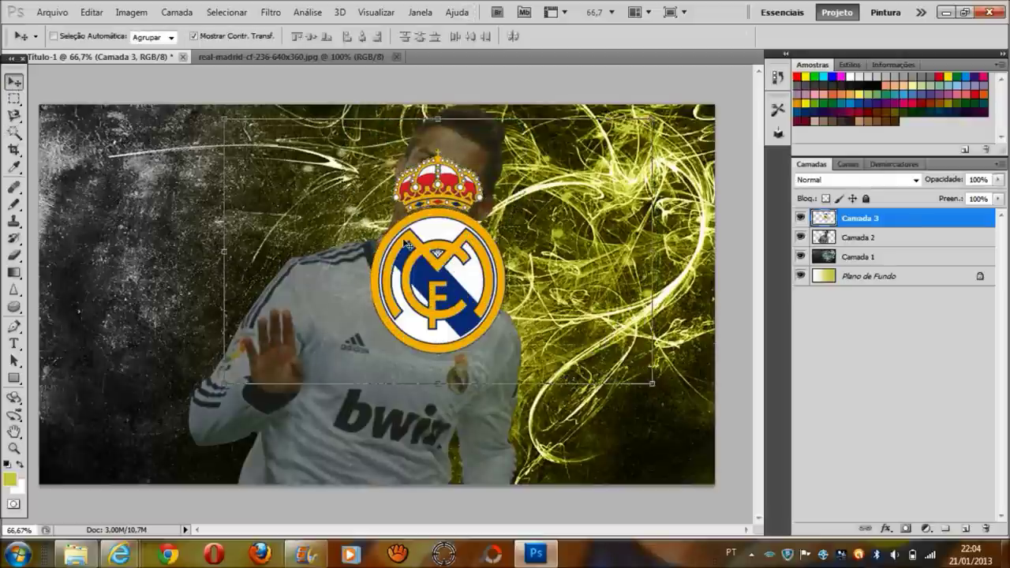
left_click_drag(653, 119, 664, 111)
left_click_drag(224, 384, 105, 435)
left_click_drag(435, 311, 483, 225)
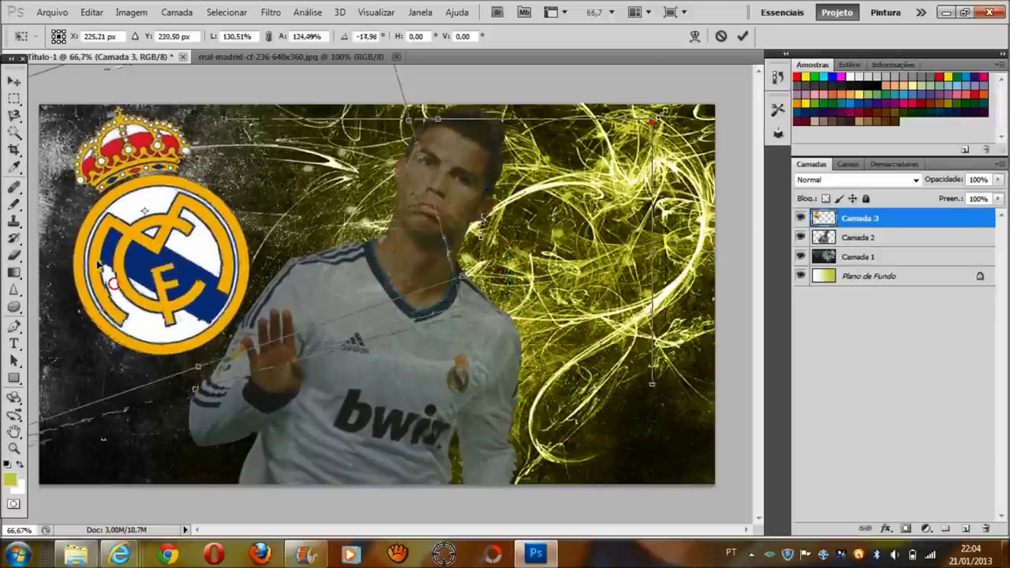
left_click_drag(116, 277, 92, 271)
- Set the crest layer's blend mode to Sobrepor, shift it slightly toward the canvas's left edge, and apply the transformation
left_click(916, 180)
left_click(860, 474)
left_click(916, 180)
left_click(860, 379)
left_click_drag(181, 211, 158, 222)
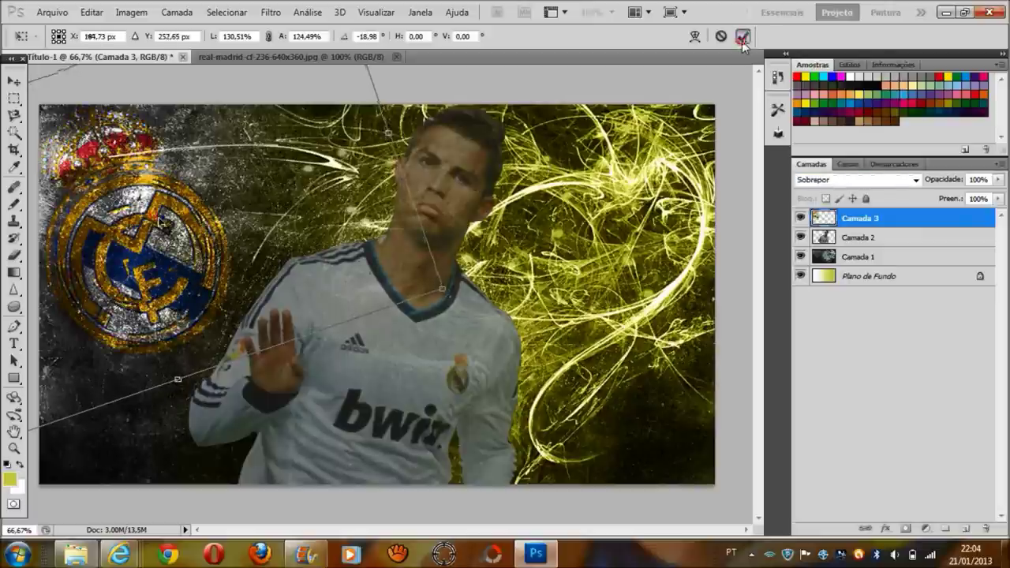
key("Return")
- Open the back-view Ronaldo photo 0y6m2edhdg1fqxp123jtuzaaj.jpg and copy it into the composition
key("ctrl+o")
left_click(532, 134)
double_click(532, 134)
key("ctrl+a")
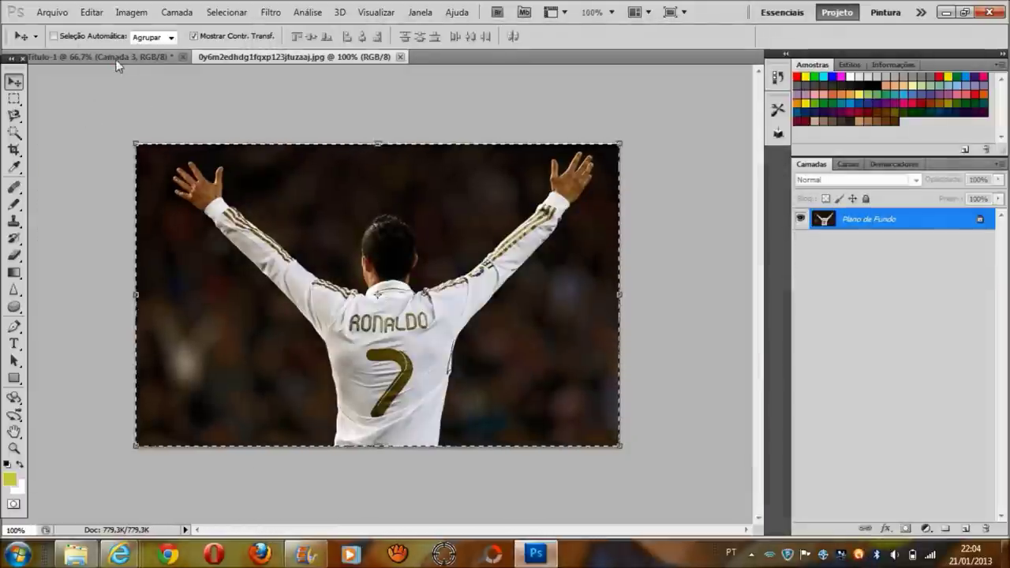
left_click(116, 60)
key("ctrl+v")
- Enlarge the pasted back-view photo to nearly the full canvas height and apply the transformation
left_click_drag(540, 192, 640, 115)
left_click_drag(429, 397, 429, 472)
left_click_drag(217, 294, 118, 294)
left_click(15, 133)
key("Return")
- Trace the back-view Ronaldo with the Magnetic Lasso, invert the selection, delete the dark background and deselect
left_click(135, 259)
key("ctrl+d")
left_click(14, 115)
key("ctrl+j")
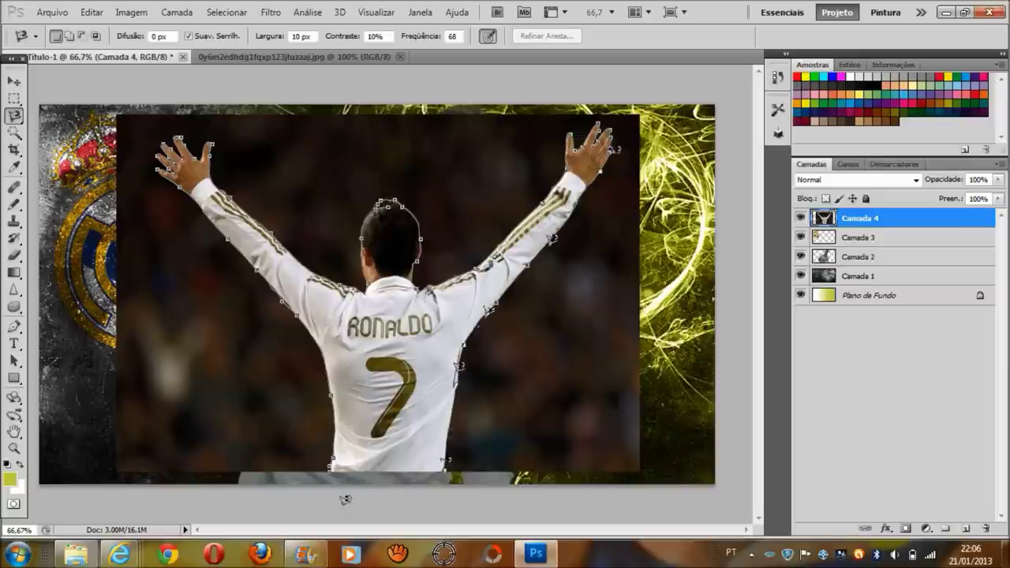
left_click(330, 465)
right_click(329, 469)
left_click(380, 210)
key("Delete")
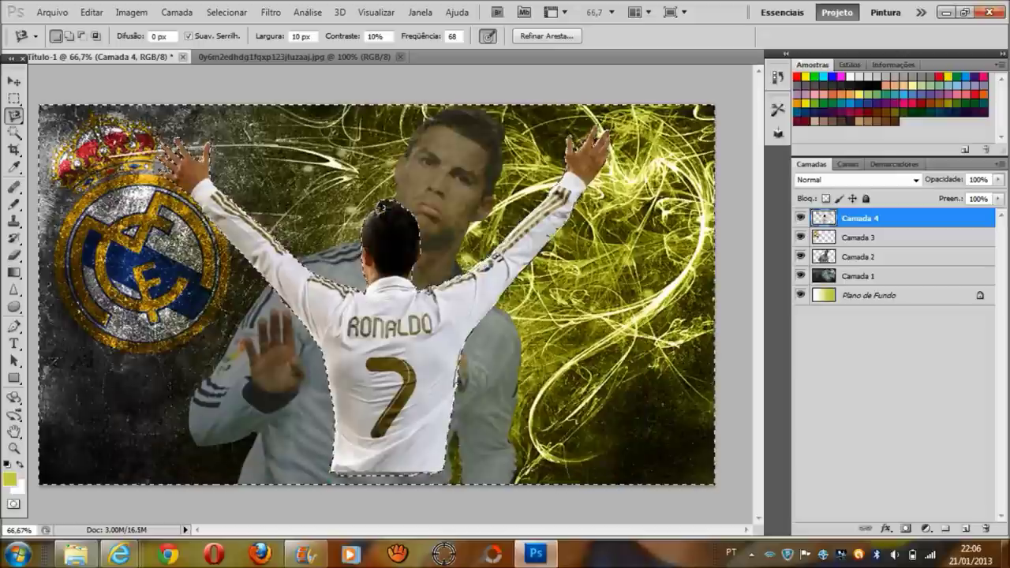
key("ctrl+d")
- Move the back-view cut-out to the canvas's lower right, enlarge it slightly, and apply the transformation
left_click(14, 82)
left_click_drag(416, 359, 500, 379)
key("ctrl+t")
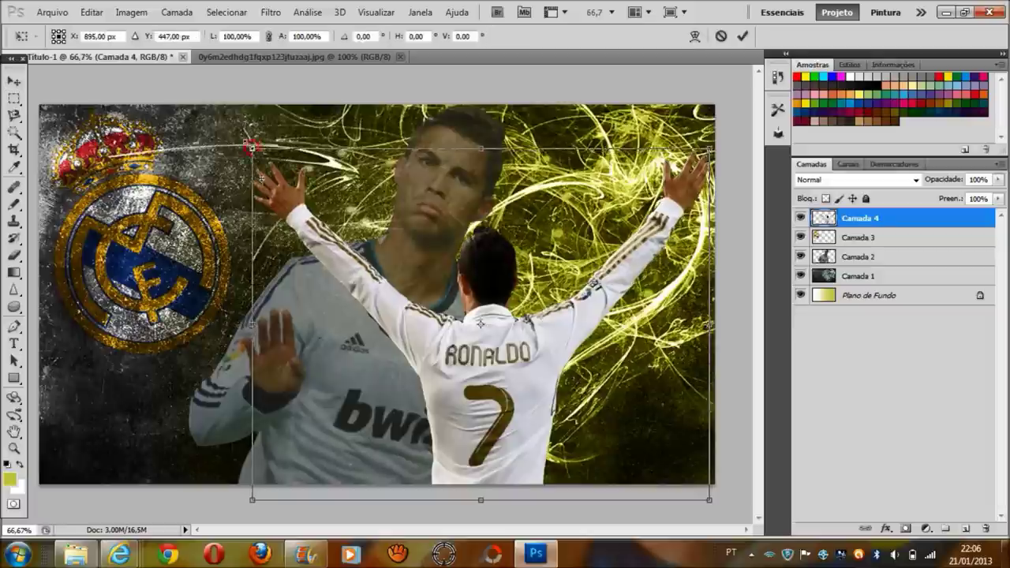
left_click(15, 256)
key("Return")
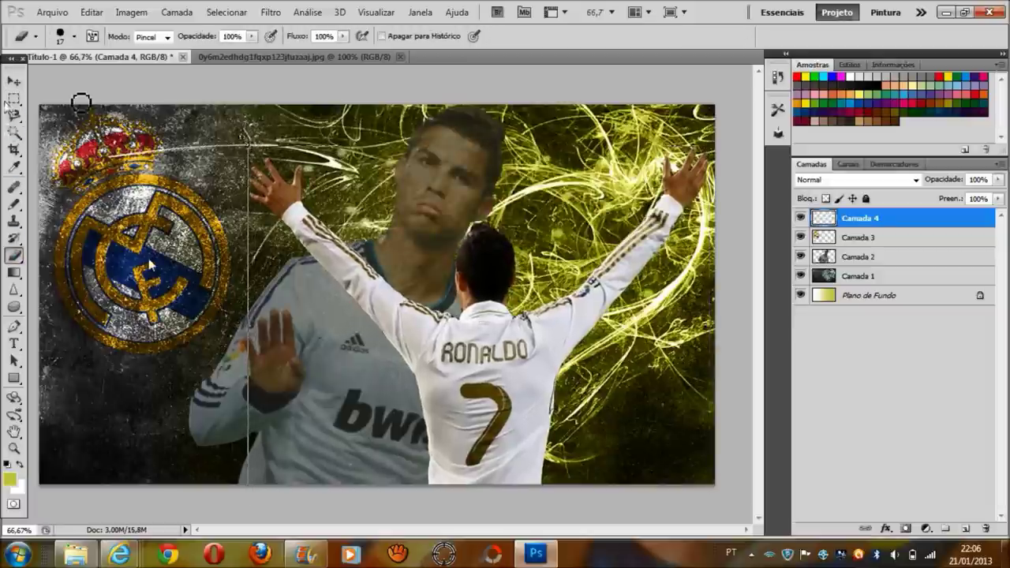
- Add the black Impact text "CR7" beside the back-view player in the lower part of the canvas
left_click(17, 345)
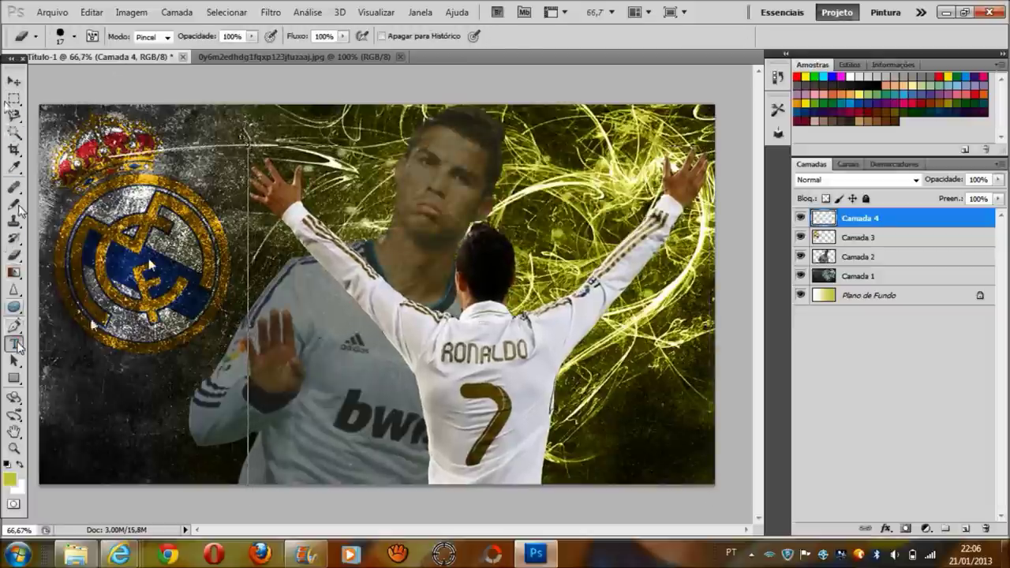
left_click(555, 446)
type("C")
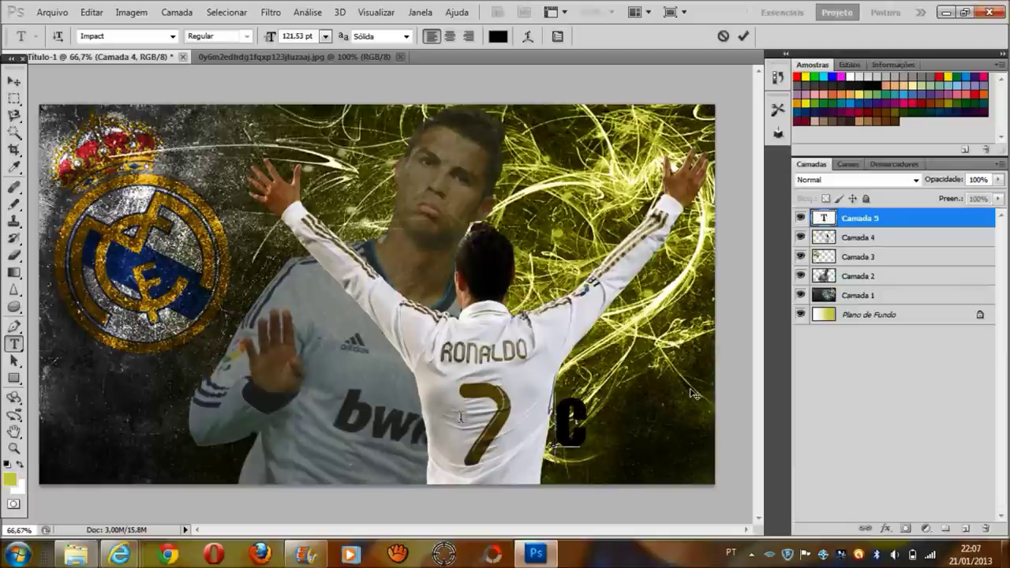
type("R7")
left_click_drag(647, 429, 554, 430)
- Enlarge the CR7 text to about 223 pt so it fills the lower-right corner, and apply the transformation
left_click(14, 82)
left_click_drag(555, 394, 476, 334)
left_click_drag(600, 429, 658, 466)
key("t")
key("Return")
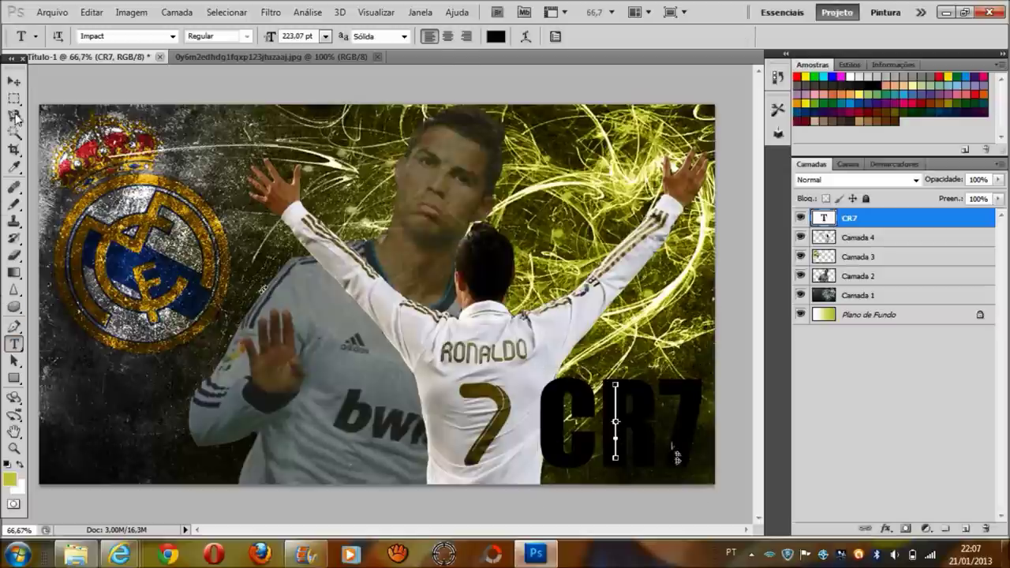
left_click_drag(558, 413, 585, 429)
left_click(14, 82)
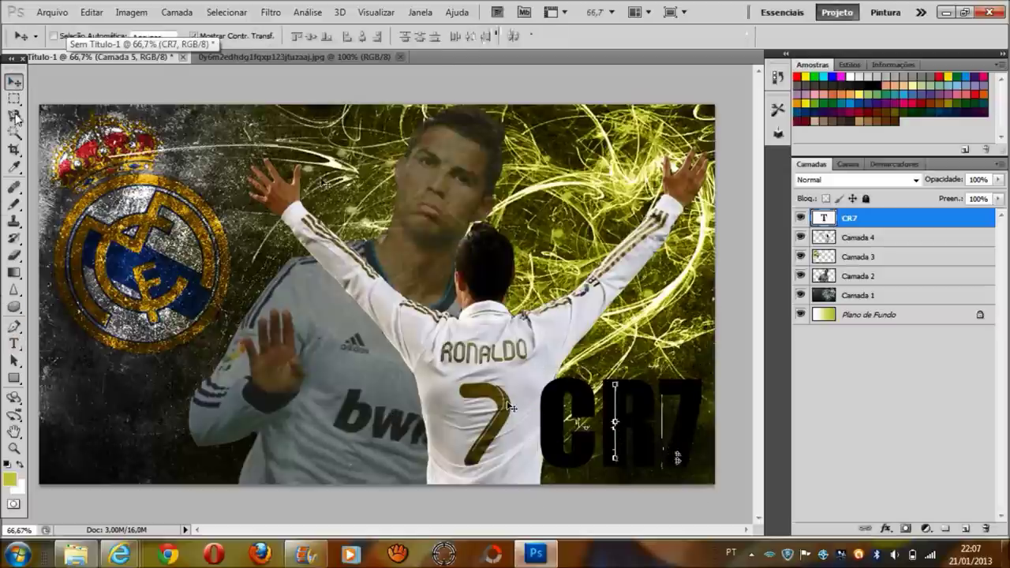
left_click(14, 345)
left_click(15, 344)
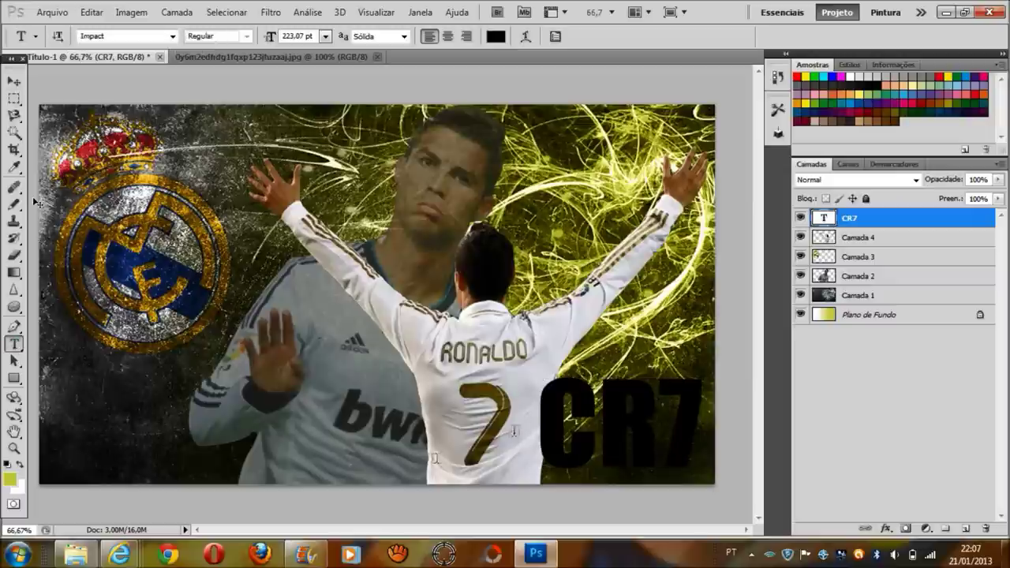
left_click(660, 436)
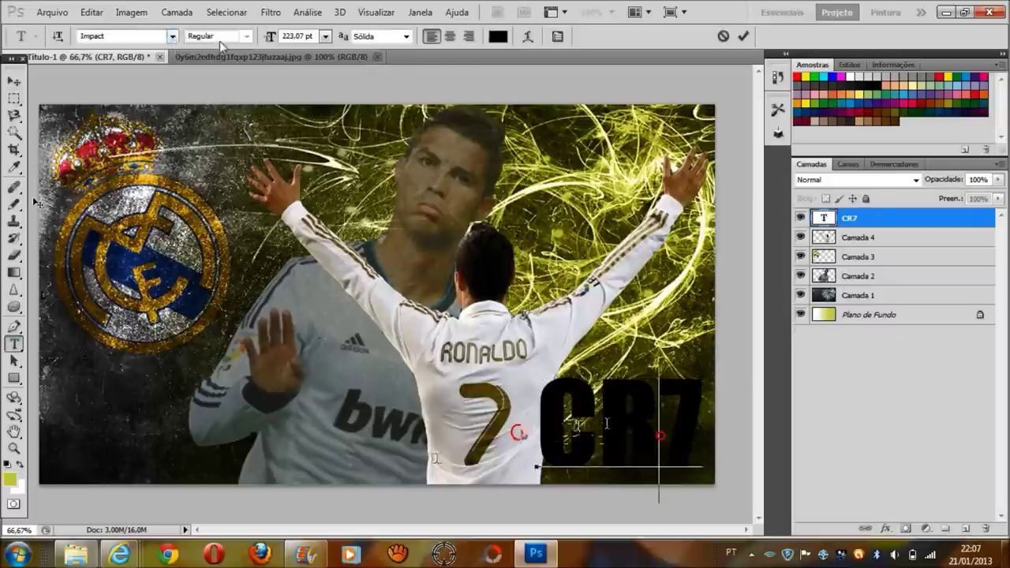
double_click(878, 218)
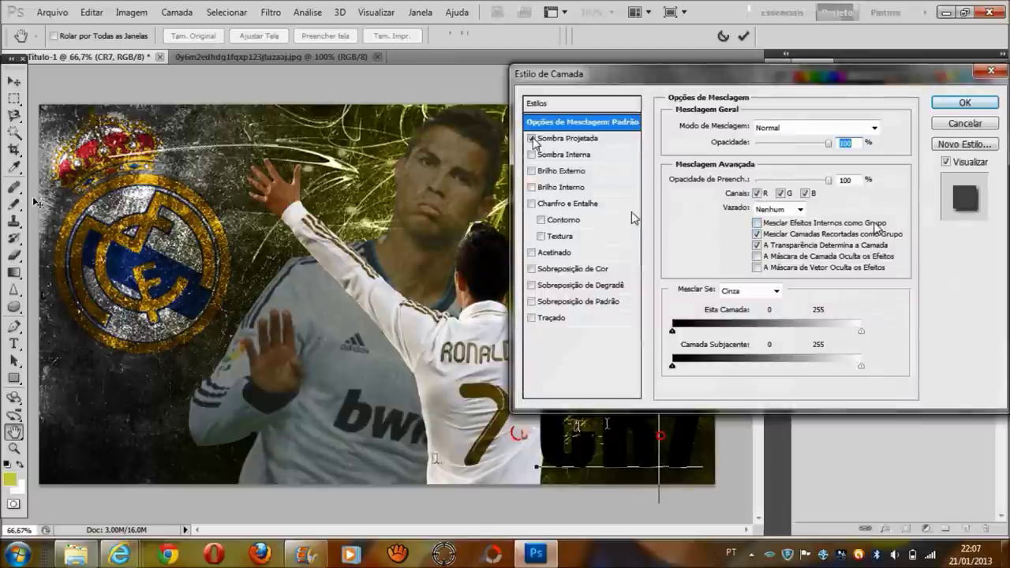
left_click(964, 123)
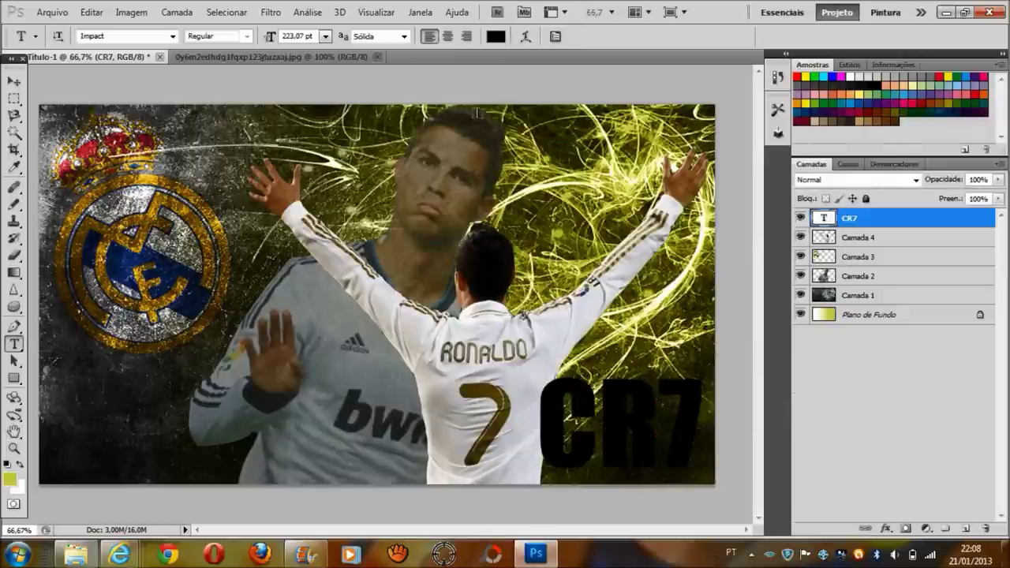
- Try to recolour the whole CR7 text olive yellow (#b2b93f)
left_click(495, 33)
mouse_move(590, 242)
left_mouse_down()
mouse_move(646, 294)
mouse_move(660, 286)
left_mouse_up()
left_click_drag(741, 417, 742, 383)
mouse_move(659, 289)
left_mouse_down()
mouse_move(661, 266)
mouse_move(669, 278)
left_mouse_up()
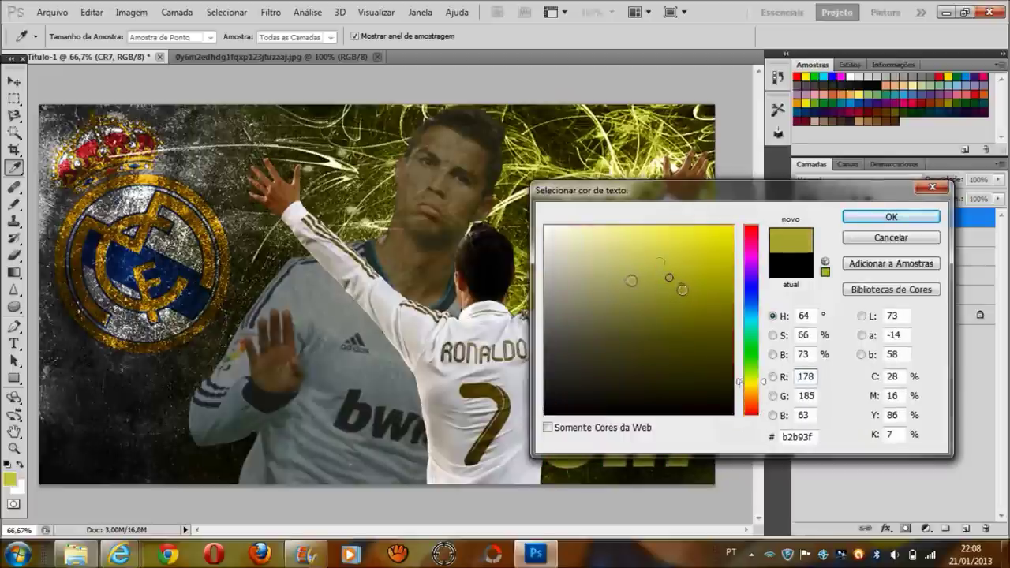
left_click(892, 217)
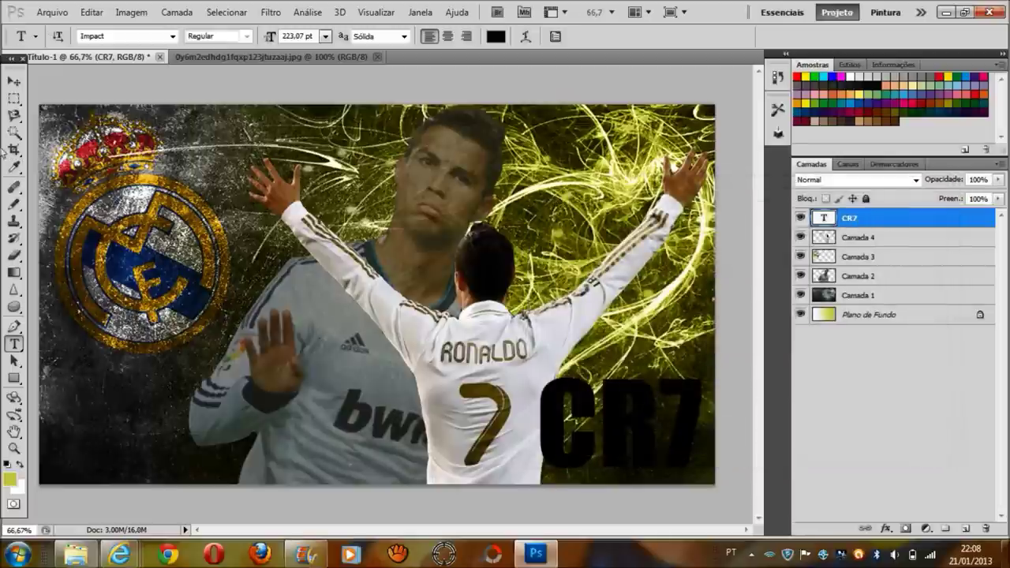
- Recolour only the 7 of the CR7 text yellow-green and commit the text edit
double_click(650, 388)
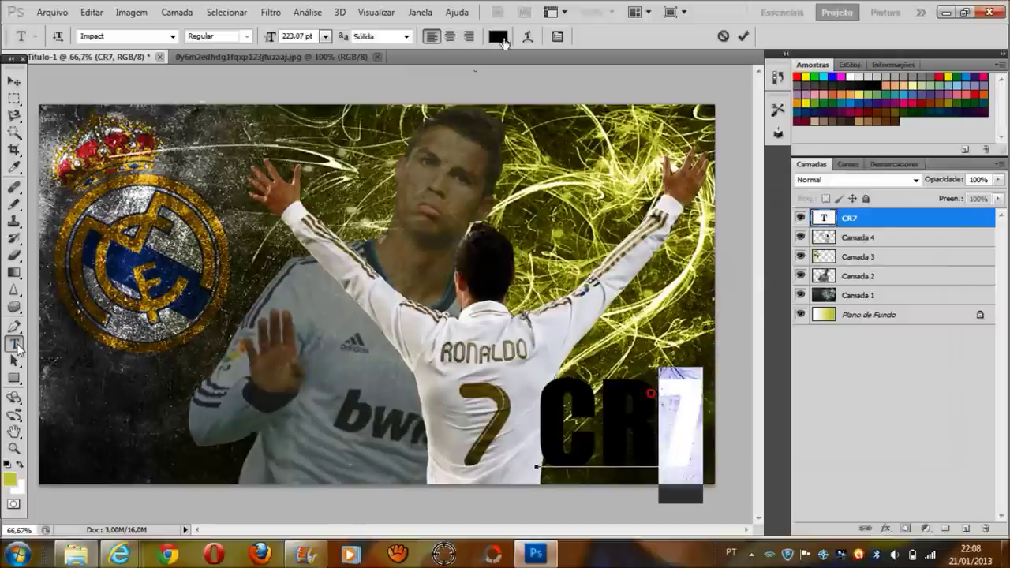
left_click(495, 36)
left_click_drag(747, 413, 750, 376)
mouse_move(617, 370)
left_mouse_down()
mouse_move(624, 342)
mouse_move(678, 306)
mouse_move(675, 287)
left_mouse_up()
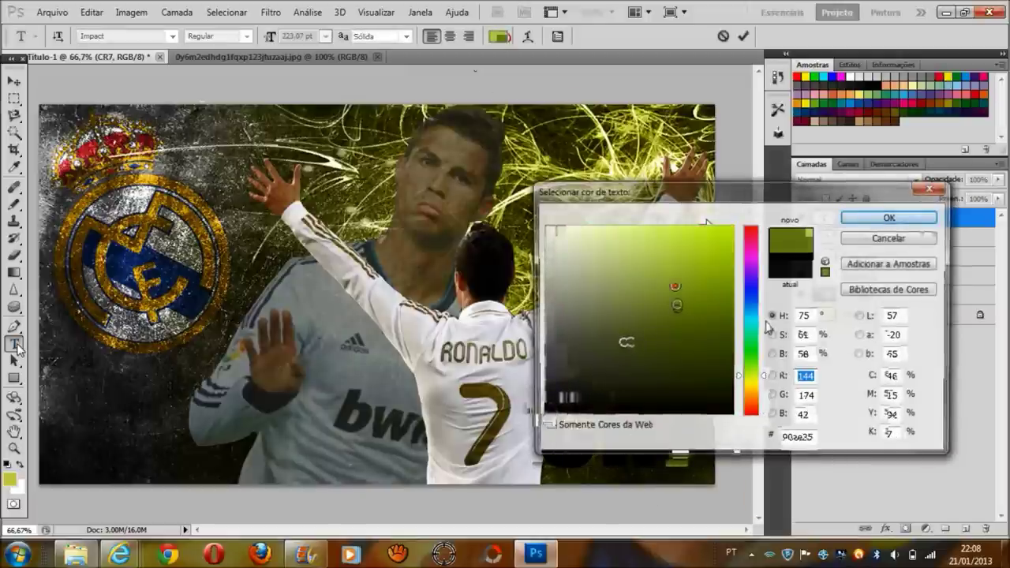
left_click(889, 218)
left_click(14, 81)
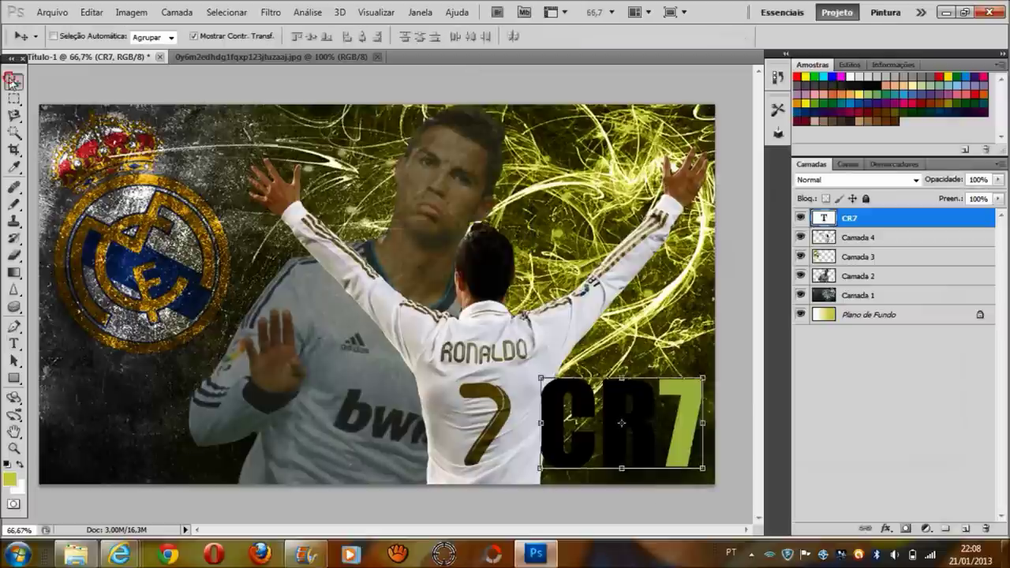
left_click(14, 343)
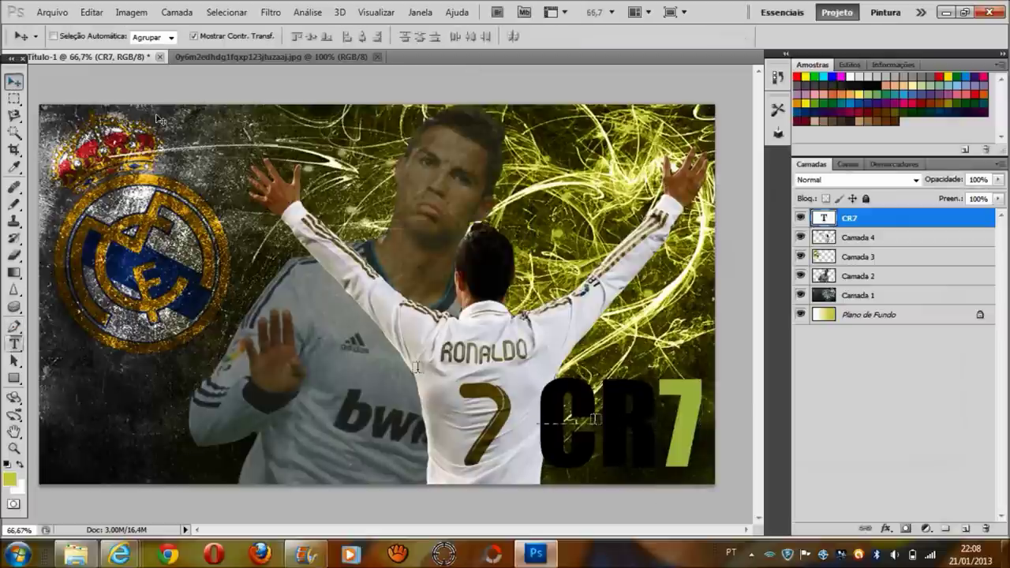
left_click(594, 419)
left_click(15, 84)
left_click(14, 345)
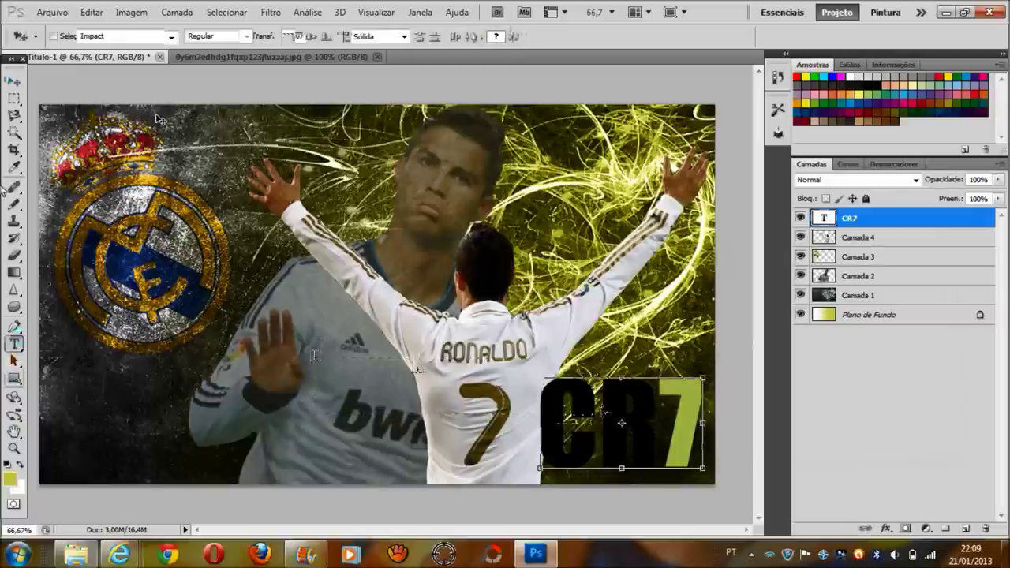
left_click(589, 433)
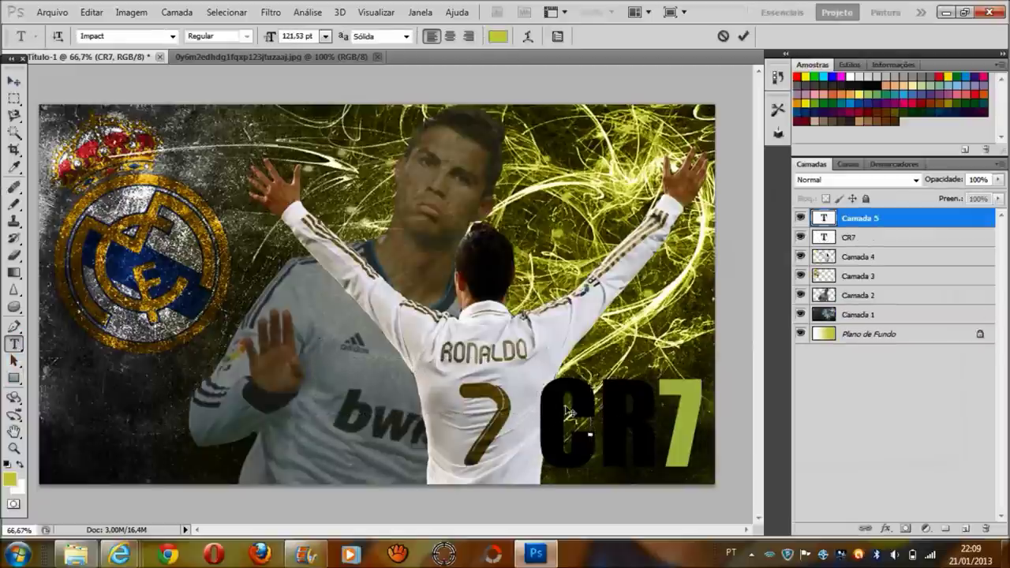
left_click(14, 81)
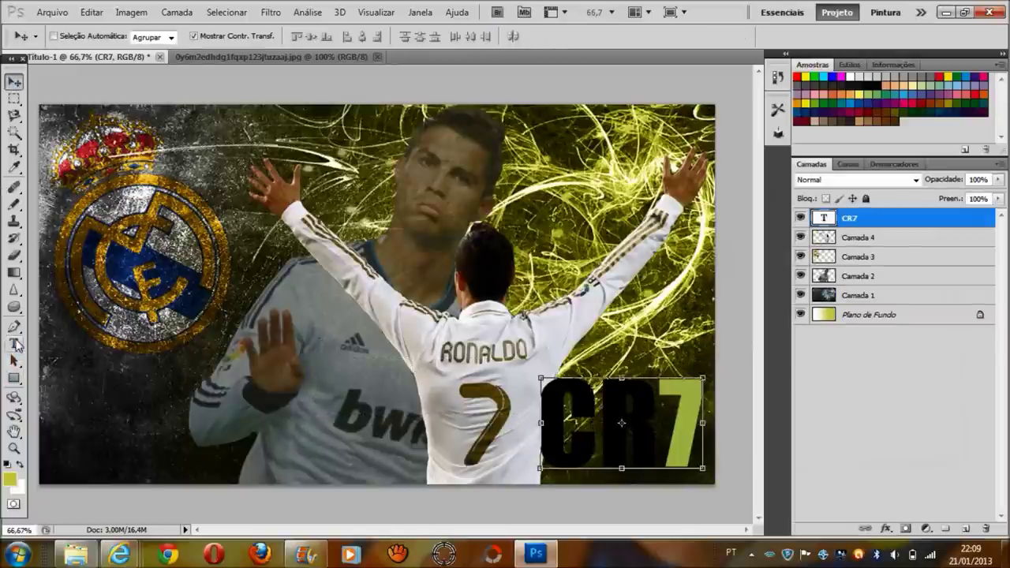
- Apply a Bevel and Emboss layer style with Texture to the CR7 text layer, keeping the Normal blend mode
left_click(14, 344)
left_click_drag(663, 426, 521, 366)
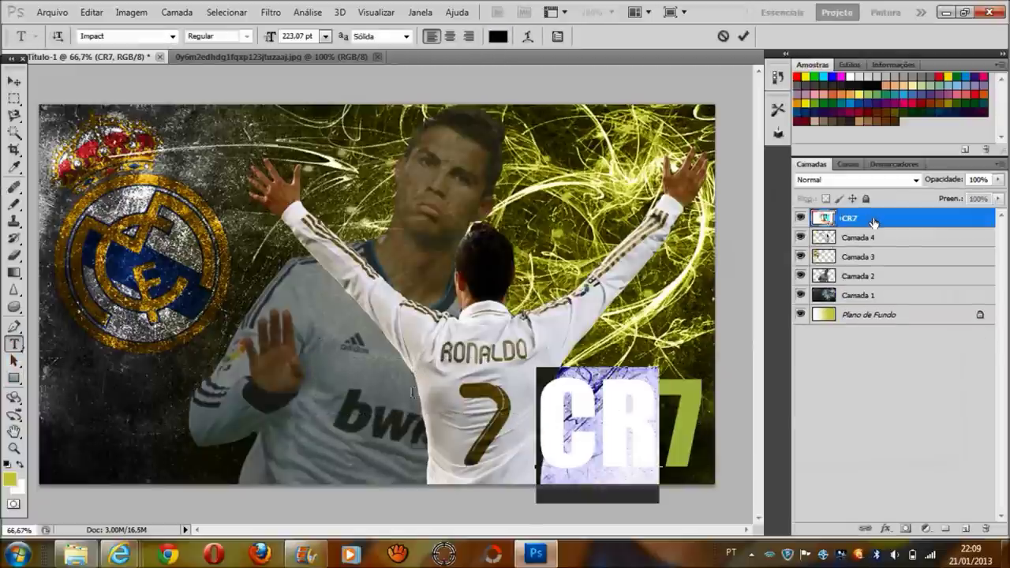
double_click(873, 224)
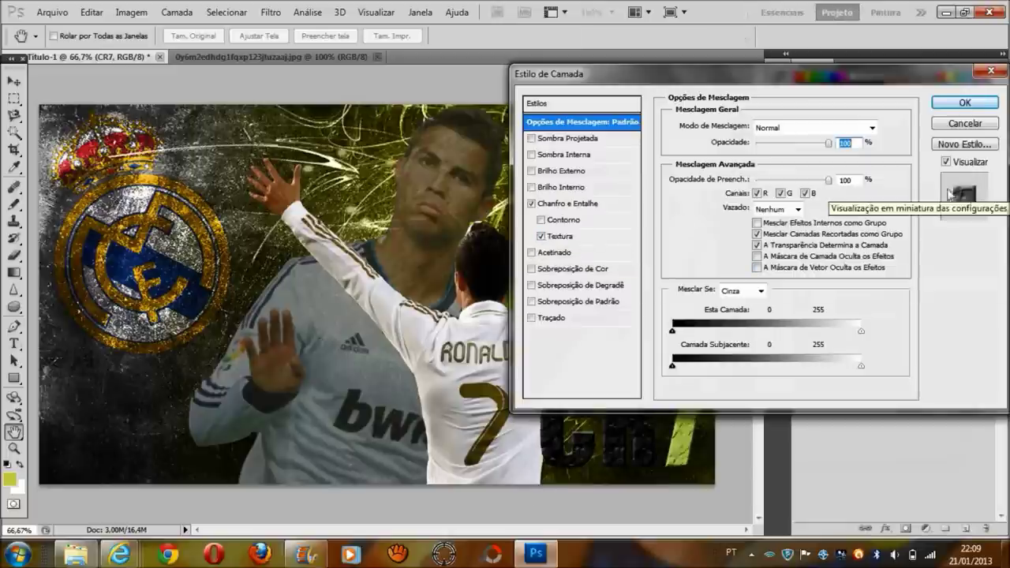
left_click(871, 128)
left_click(944, 108)
left_click(944, 106)
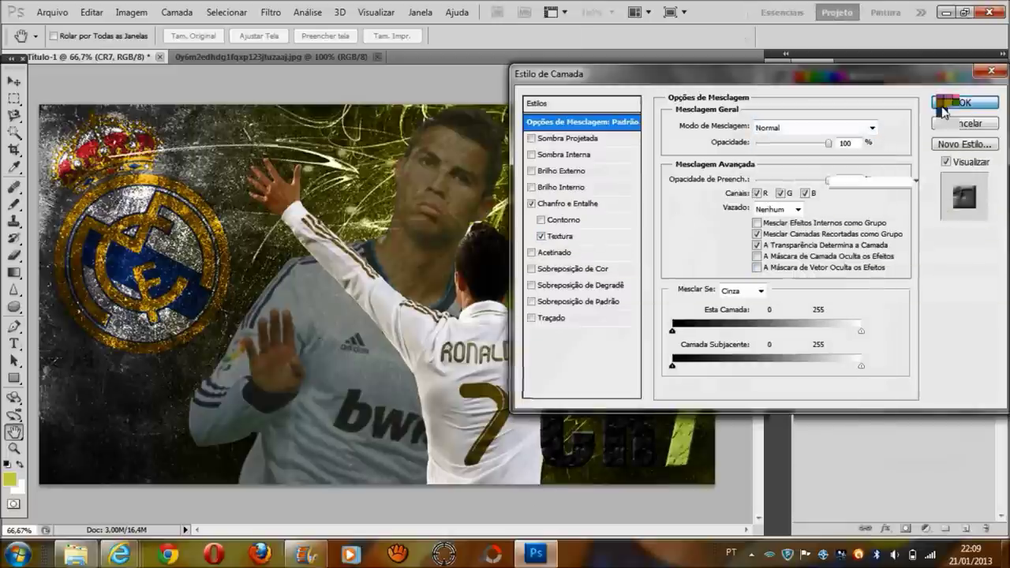